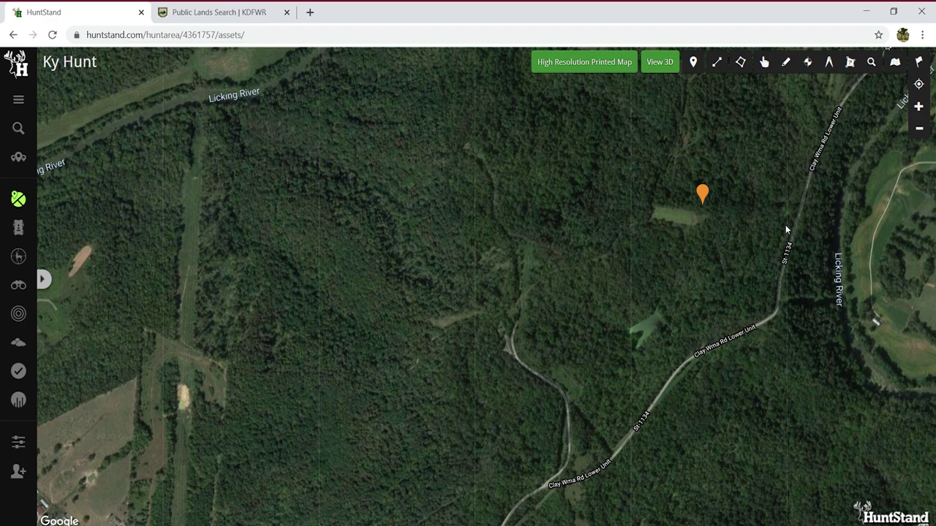
Place a Custom point marker in the dark timber northwest of the existing marker, below the curved clearing.
{"action": "left_click_drag", "start_coordinate": [785, 229], "coordinate": [760, 307]}
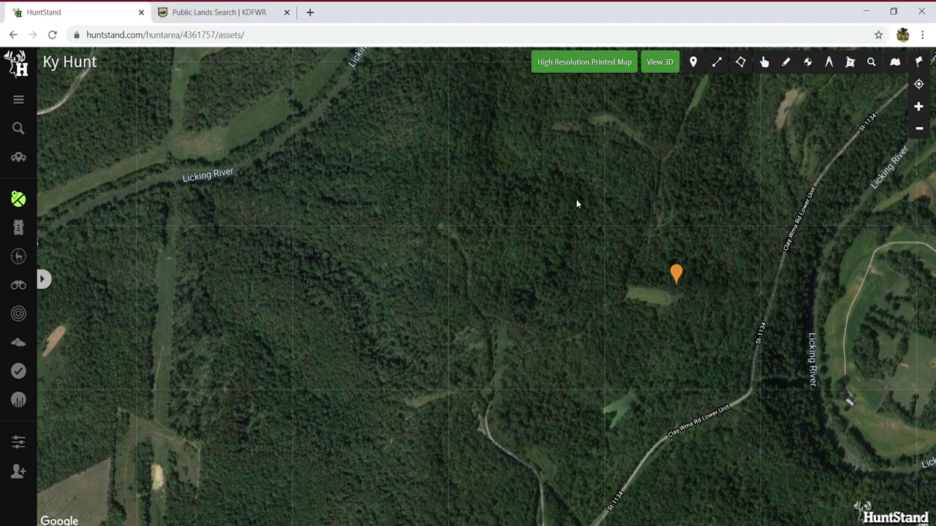
{"action": "scroll", "coordinate": [556, 221], "scroll_direction": "up", "scroll_amount": 3}
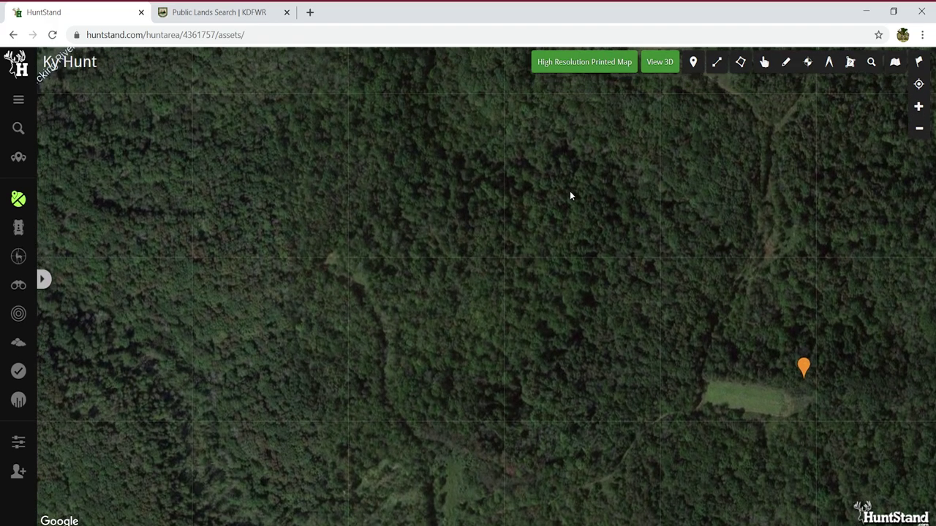
{"action": "left_click_drag", "start_coordinate": [570, 190], "coordinate": [574, 266]}
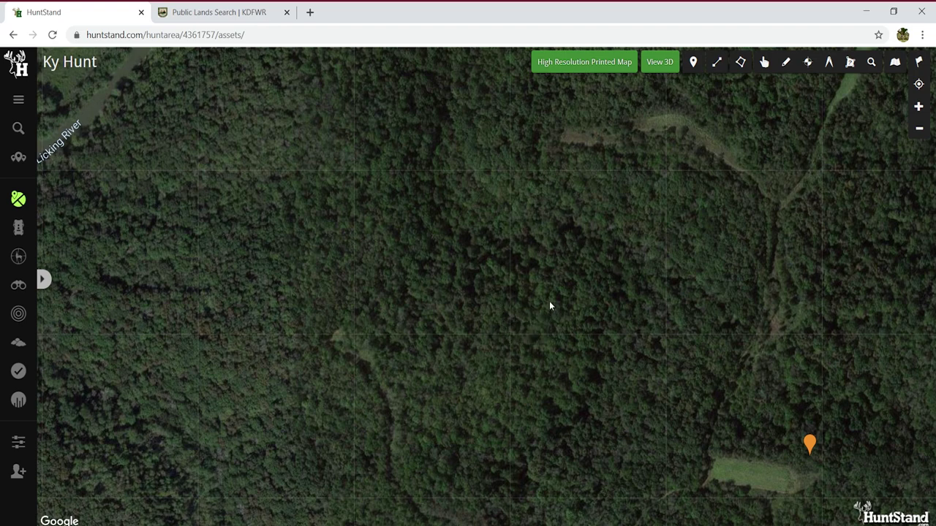
{"action": "left_click", "coordinate": [694, 63]}
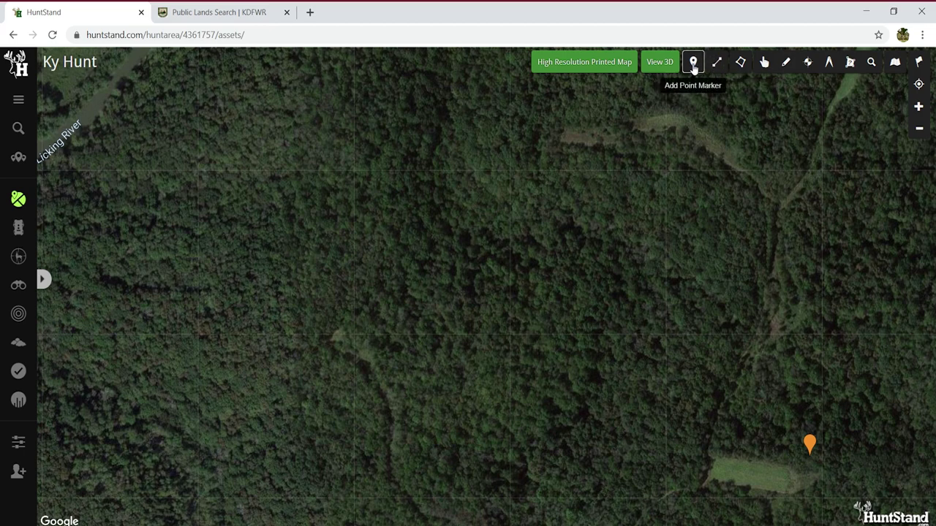
{"action": "left_click", "coordinate": [556, 253]}
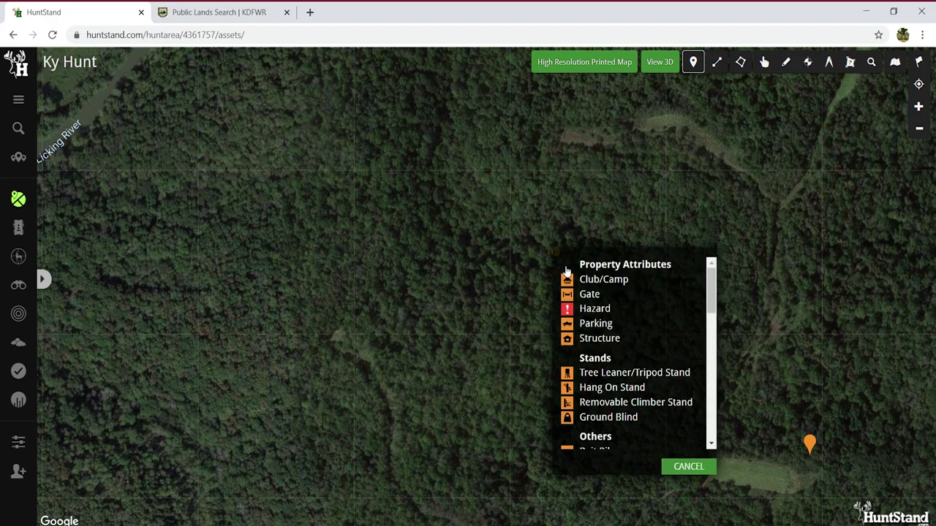
{"action": "left_click_drag", "start_coordinate": [712, 289], "coordinate": [709, 356]}
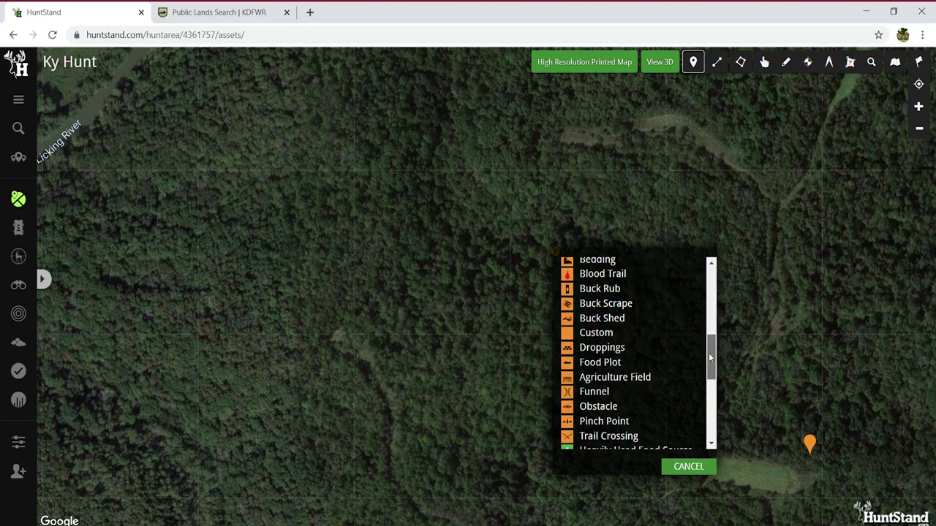
{"action": "left_click", "coordinate": [595, 332]}
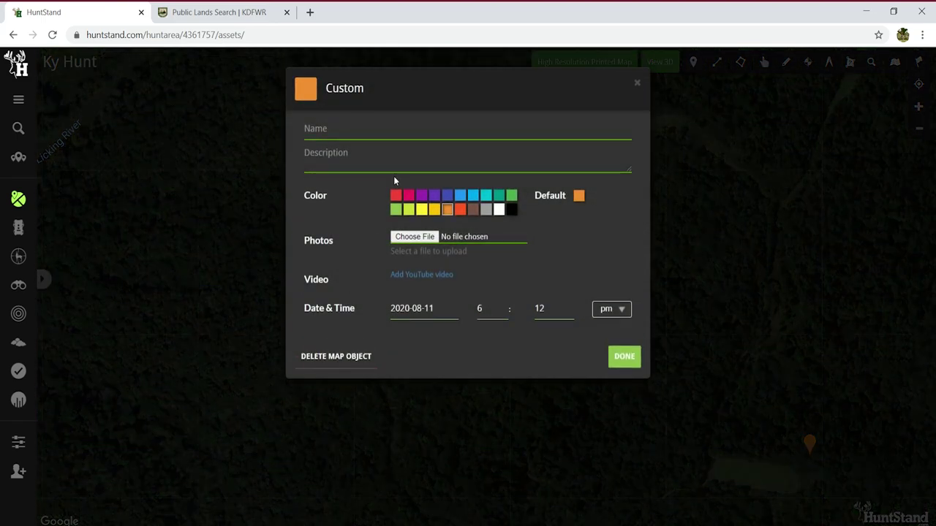
Name the new custom marker "possible bedding" and save it.
{"action": "left_click", "coordinate": [397, 135]}
{"action": "type", "text": "poss"}
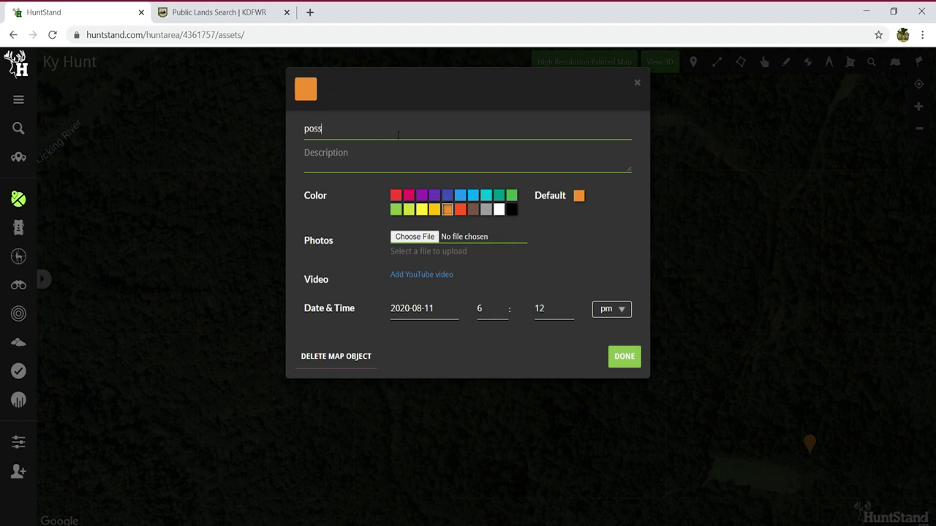
{"action": "type", "text": "ible bedding"}
{"action": "left_click", "coordinate": [622, 356]}
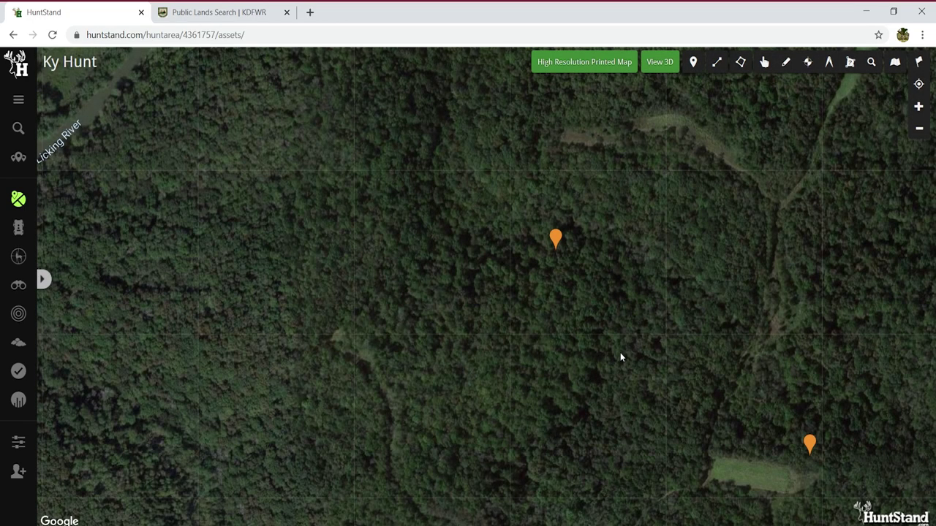
Examine the terrain around the two markers, including the clearings, the Licking River bends and Clay Wma Rd Lower Unit.
{"action": "scroll", "coordinate": [623, 291], "scroll_direction": "down", "scroll_amount": 1}
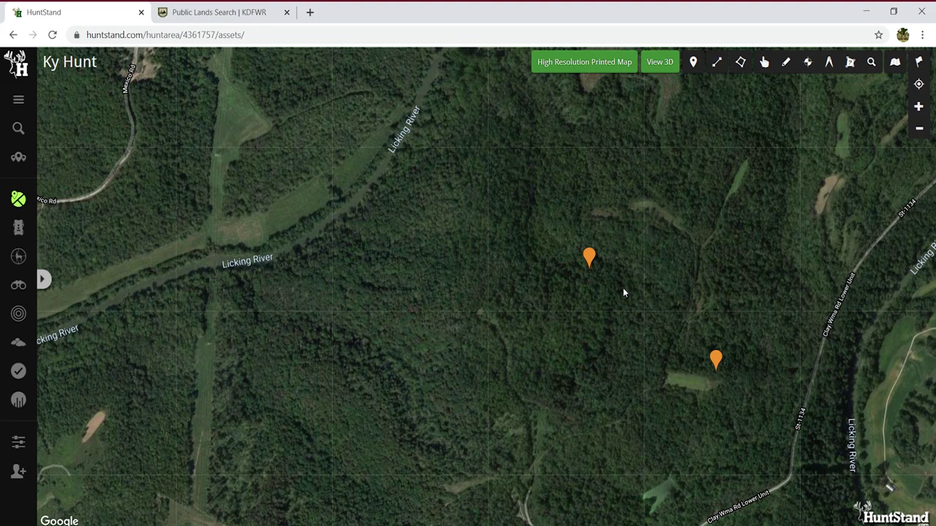
{"action": "left_click_drag", "start_coordinate": [568, 334], "coordinate": [653, 245]}
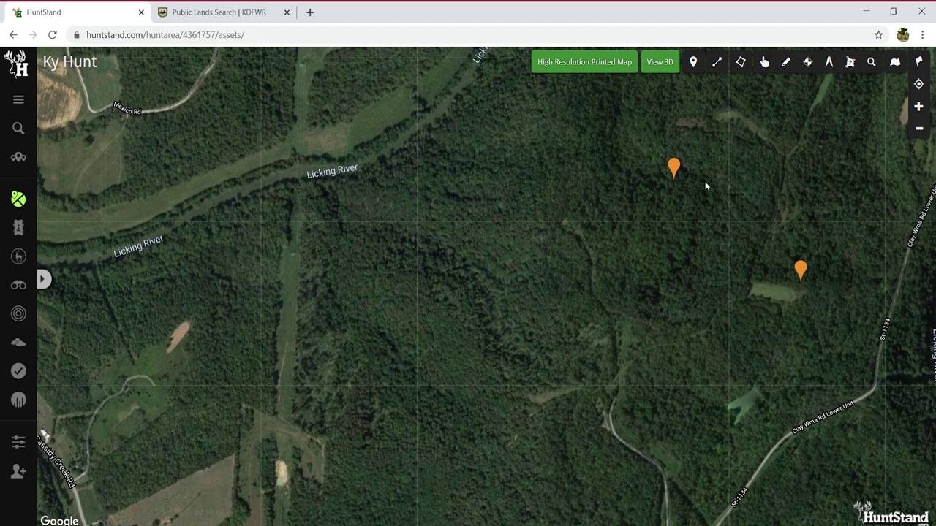
{"action": "left_click_drag", "start_coordinate": [704, 185], "coordinate": [369, 134]}
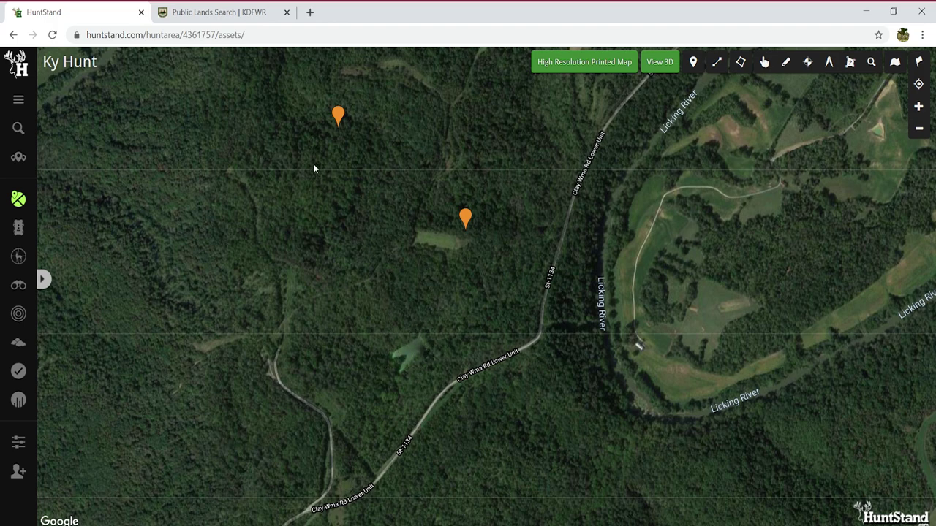
{"action": "left_click_drag", "start_coordinate": [313, 168], "coordinate": [440, 349]}
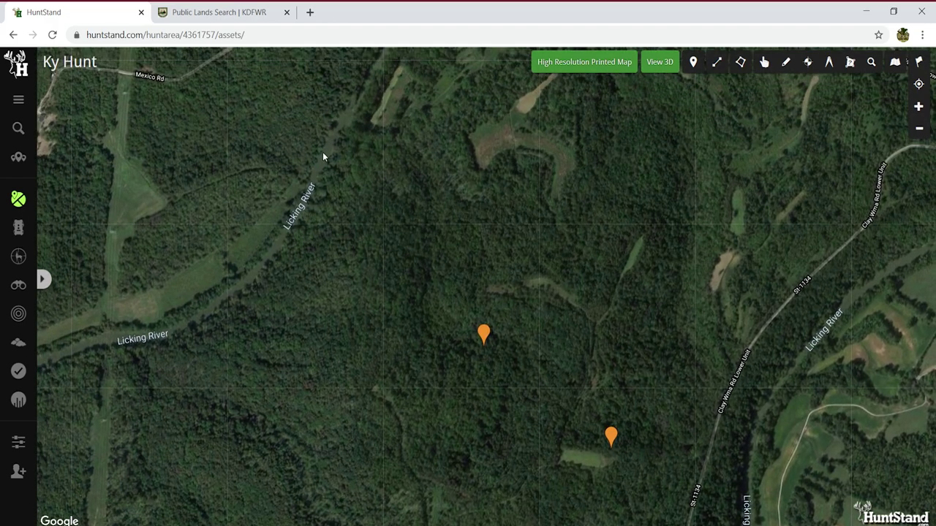
{"action": "left_click_drag", "start_coordinate": [353, 113], "coordinate": [189, 299]}
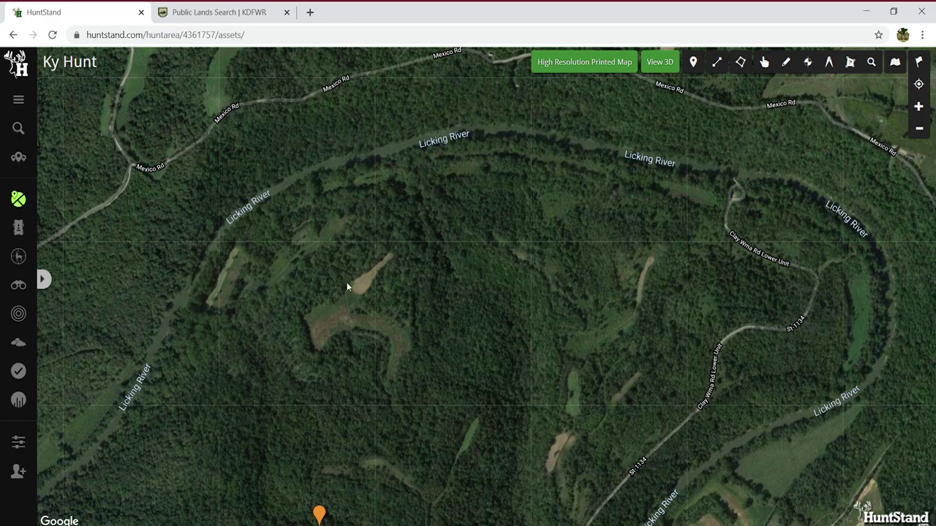
{"action": "left_click_drag", "start_coordinate": [433, 389], "coordinate": [367, 209]}
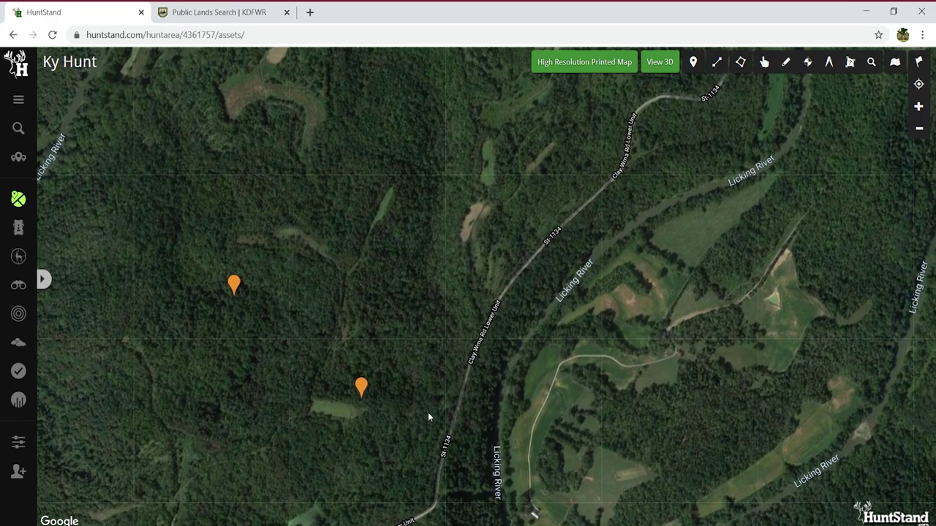
{"action": "left_click_drag", "start_coordinate": [428, 417], "coordinate": [414, 286]}
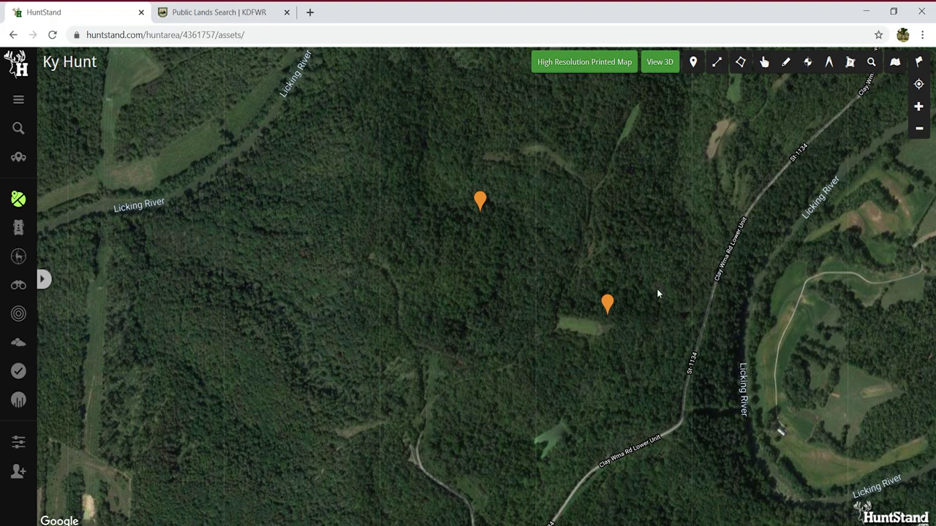
Place a Custom point marker in the woods just west of the long green field inside the eastern Licking River bend.
{"action": "left_click_drag", "start_coordinate": [749, 146], "coordinate": [616, 357]}
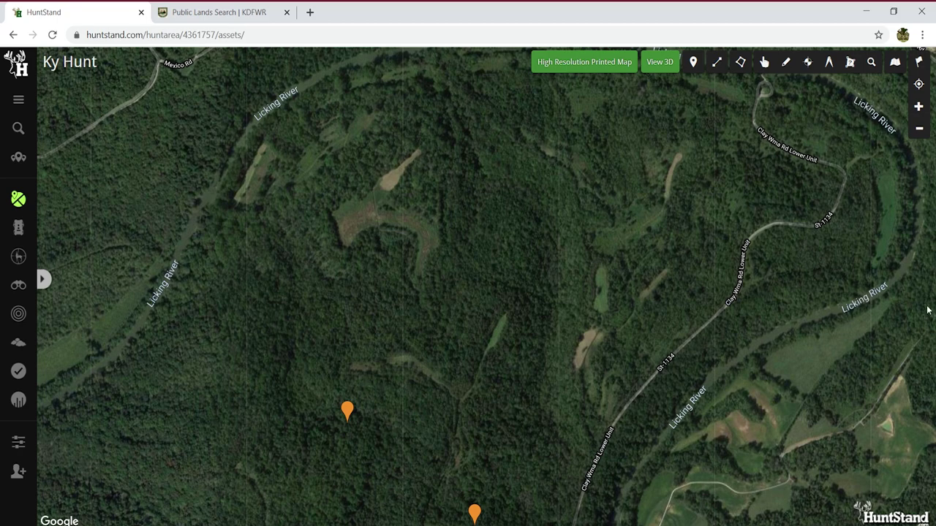
{"action": "left_click_drag", "start_coordinate": [900, 185], "coordinate": [820, 241]}
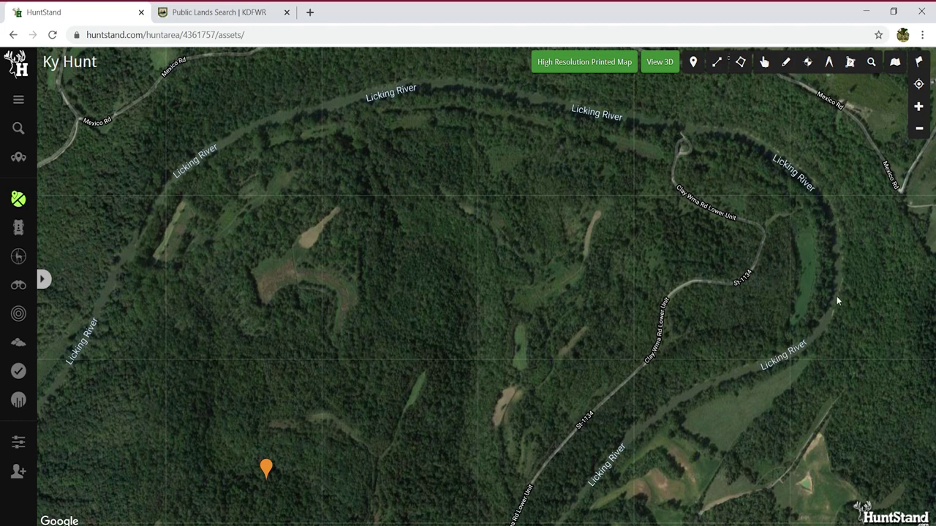
{"action": "left_click", "coordinate": [693, 64]}
{"action": "left_click", "coordinate": [784, 313]}
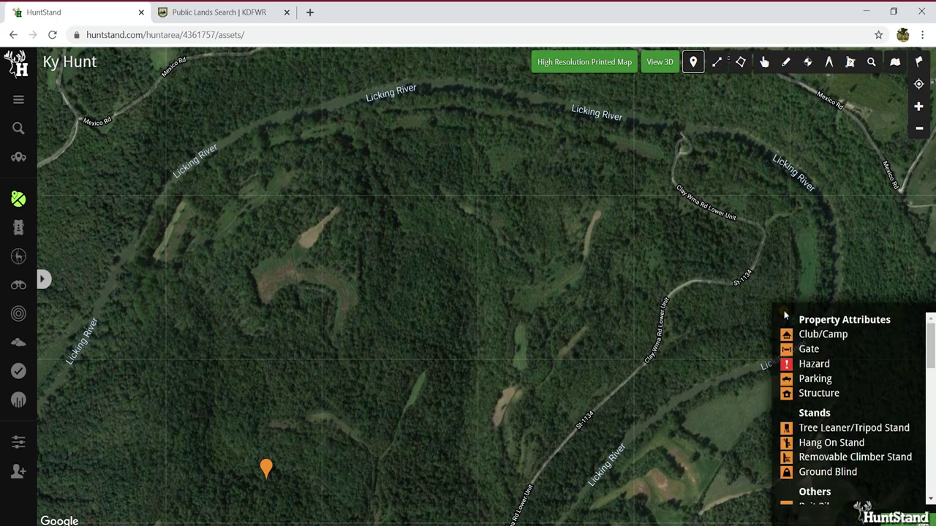
{"action": "scroll", "coordinate": [912, 363], "scroll_direction": "down", "scroll_amount": 10}
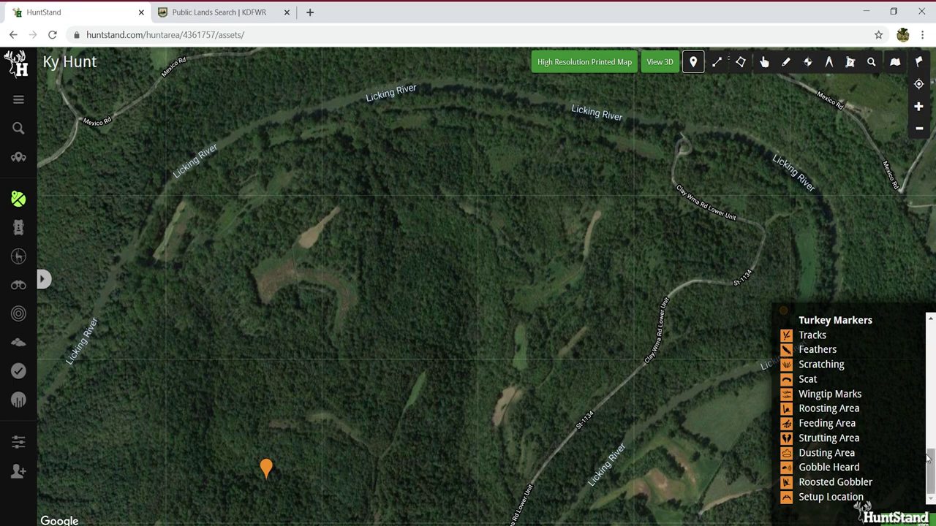
{"action": "mouse_move", "coordinate": [927, 469]}
{"action": "left_mouse_down"}
{"action": "mouse_move", "coordinate": [934, 402]}
{"action": "mouse_move", "coordinate": [933, 411]}
{"action": "left_mouse_up"}
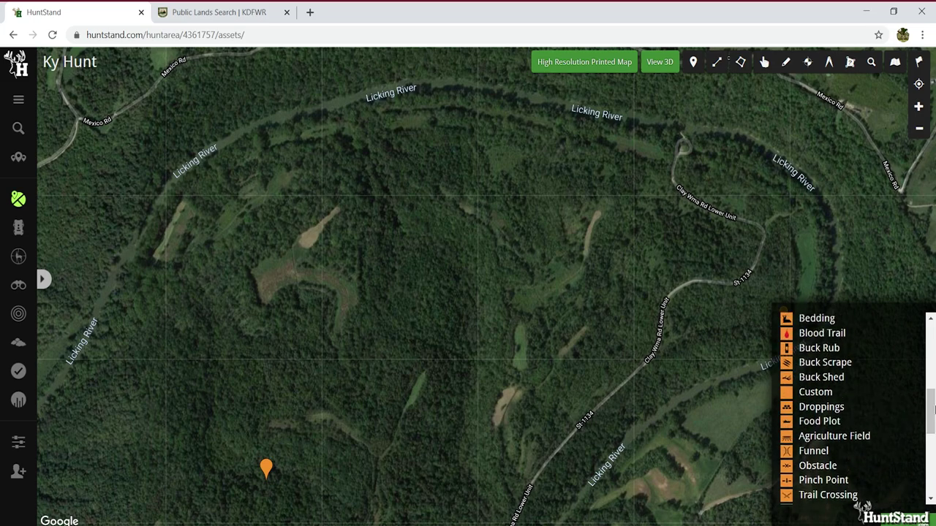
{"action": "left_click", "coordinate": [811, 392]}
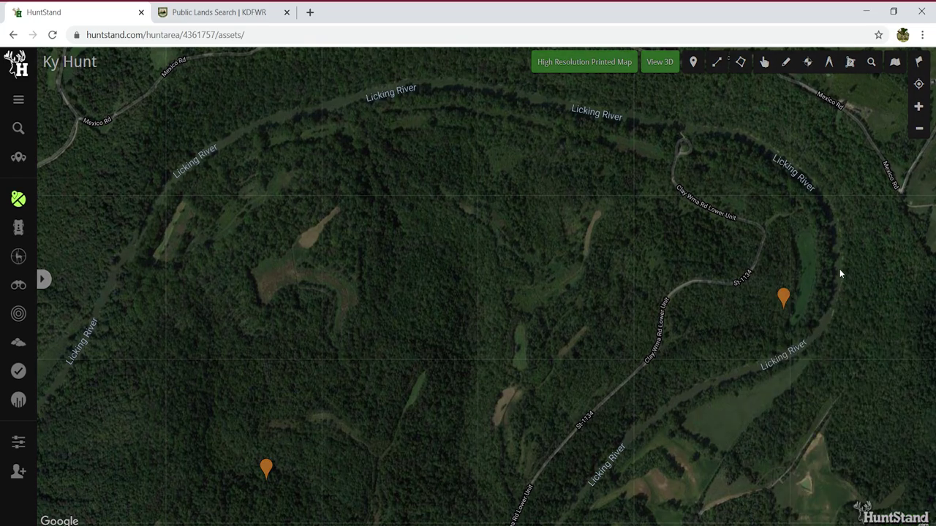
{"action": "left_click", "coordinate": [781, 294]}
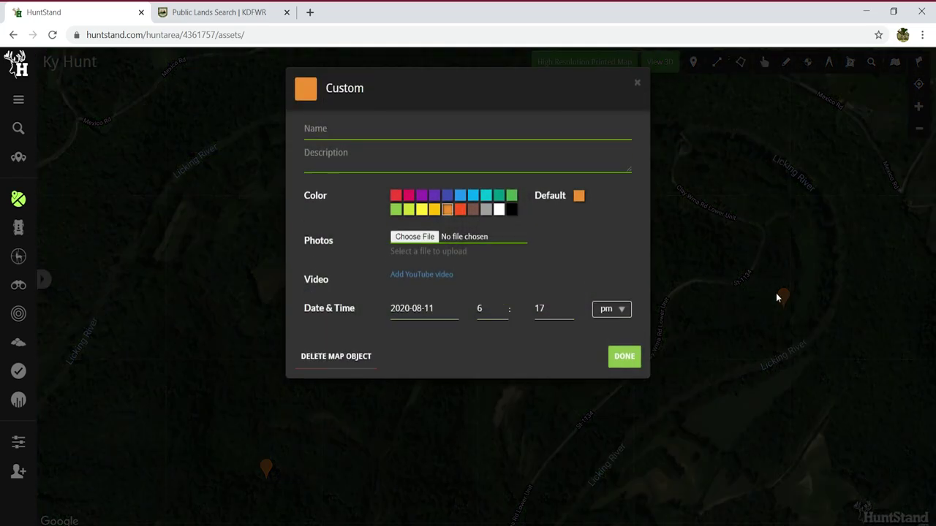
Name the marker beside the long green field "quick stop" and save it.
{"action": "left_click", "coordinate": [398, 128]}
{"action": "type", "text": "quick stop"}
{"action": "left_click", "coordinate": [617, 363]}
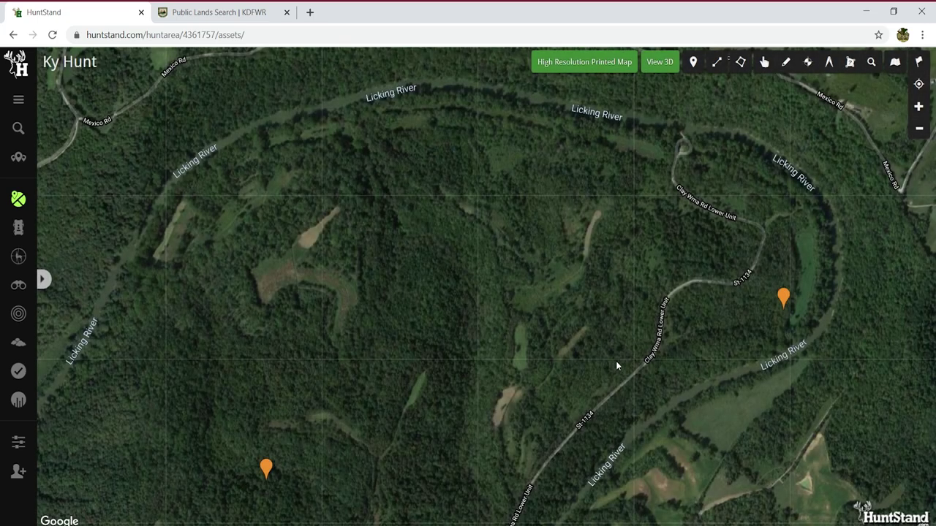
Inspect the surroundings of the quick stop marker up close, including the long field, the riverbank, St-1134 and the clearings to the west.
{"action": "scroll", "coordinate": [881, 314], "scroll_direction": "up", "scroll_amount": 2}
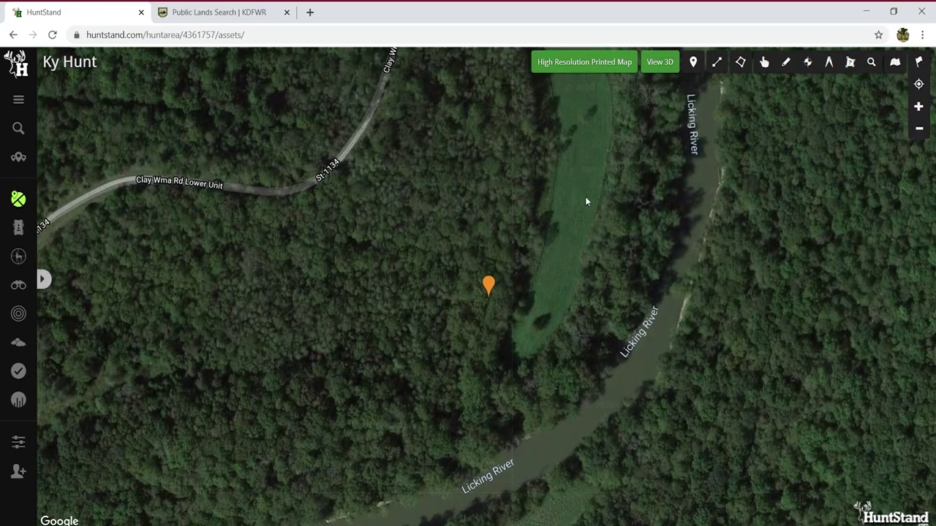
{"action": "left_click_drag", "start_coordinate": [560, 167], "coordinate": [551, 324]}
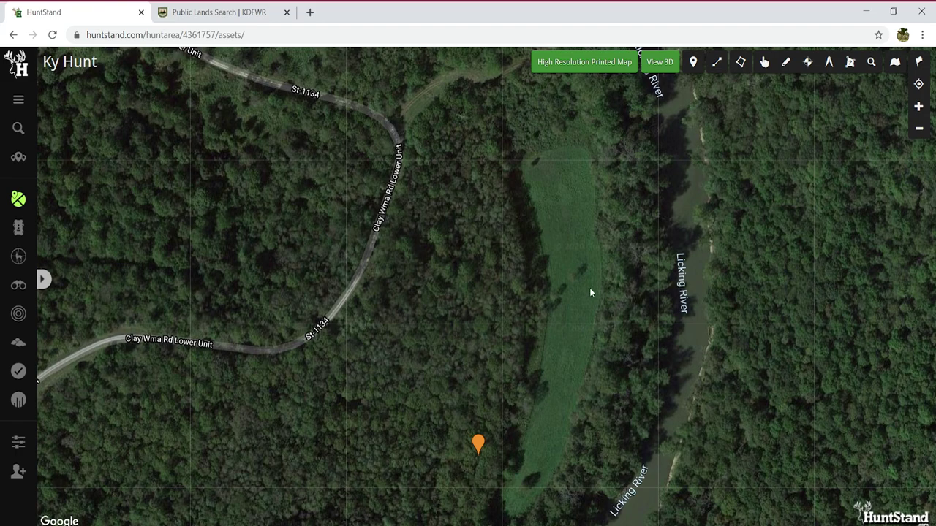
{"action": "left_click_drag", "start_coordinate": [583, 328], "coordinate": [592, 222]}
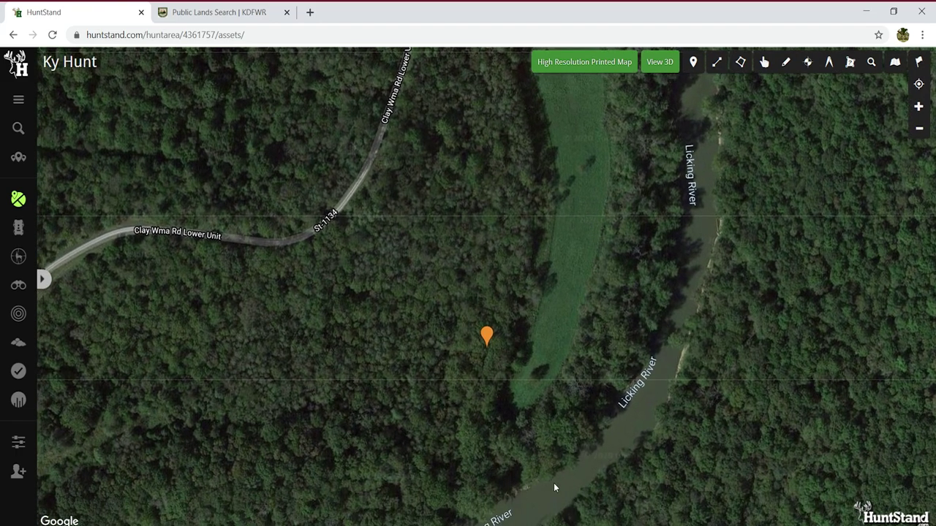
{"action": "mouse_move", "coordinate": [443, 343]}
{"action": "left_mouse_down"}
{"action": "mouse_move", "coordinate": [536, 344]}
{"action": "mouse_move", "coordinate": [575, 303]}
{"action": "left_mouse_up"}
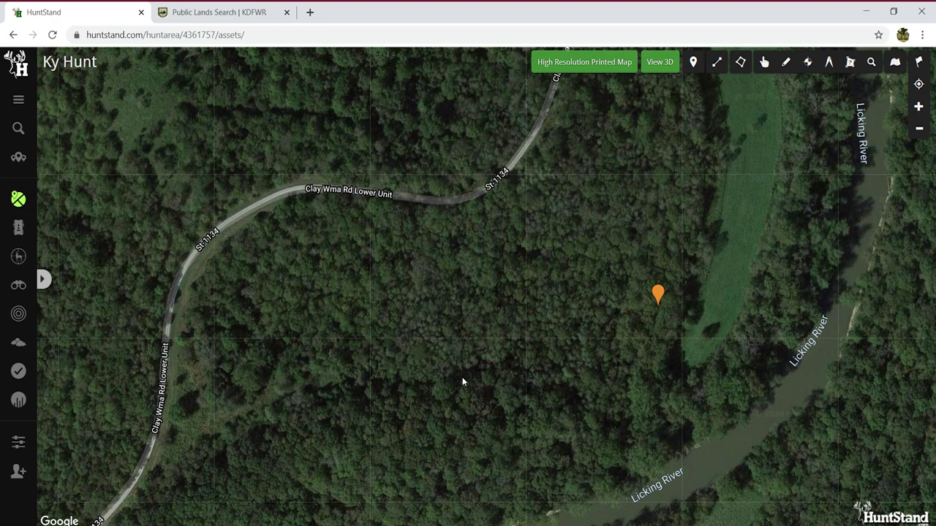
{"action": "left_click_drag", "start_coordinate": [649, 273], "coordinate": [646, 299]}
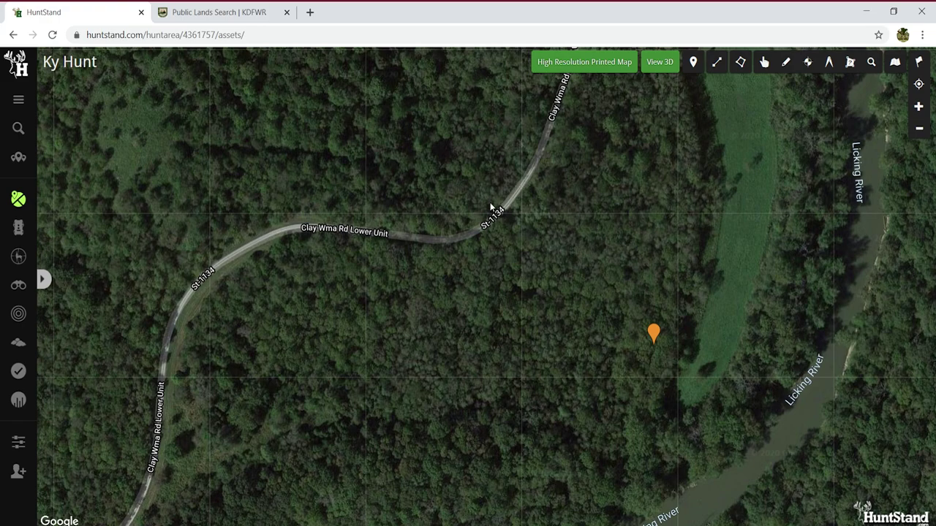
{"action": "left_click_drag", "start_coordinate": [468, 194], "coordinate": [517, 357]}
{"action": "scroll", "coordinate": [517, 357], "scroll_direction": "down", "scroll_amount": 1}
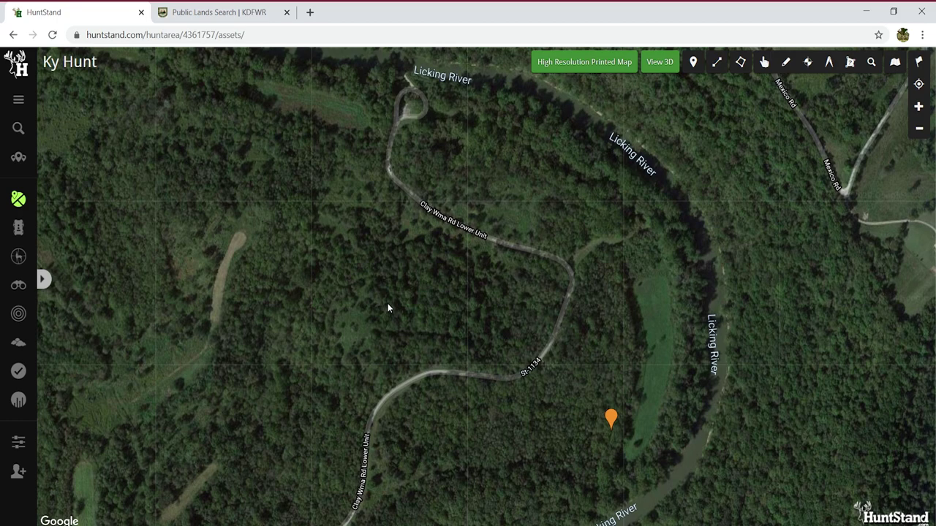
{"action": "mouse_move", "coordinate": [350, 299]}
{"action": "left_mouse_down"}
{"action": "mouse_move", "coordinate": [345, 304]}
{"action": "mouse_move", "coordinate": [432, 277]}
{"action": "mouse_move", "coordinate": [448, 257]}
{"action": "left_mouse_up"}
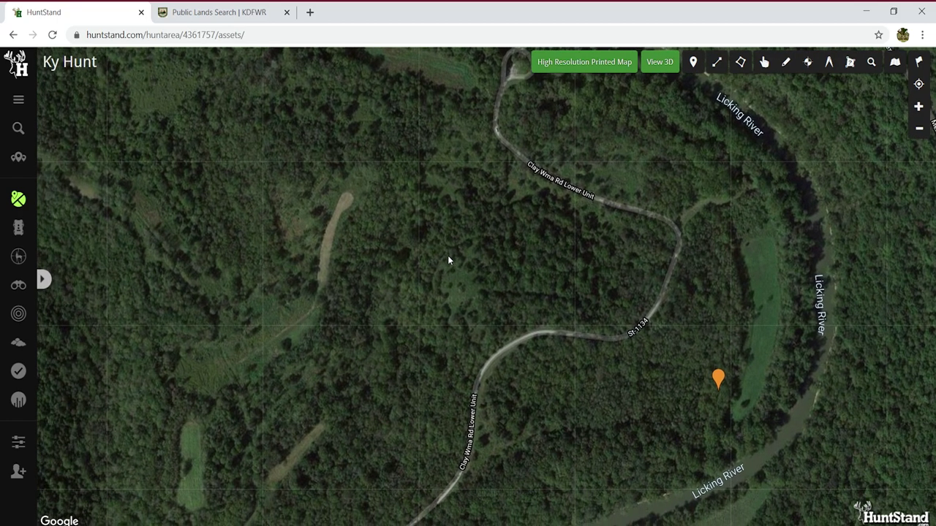